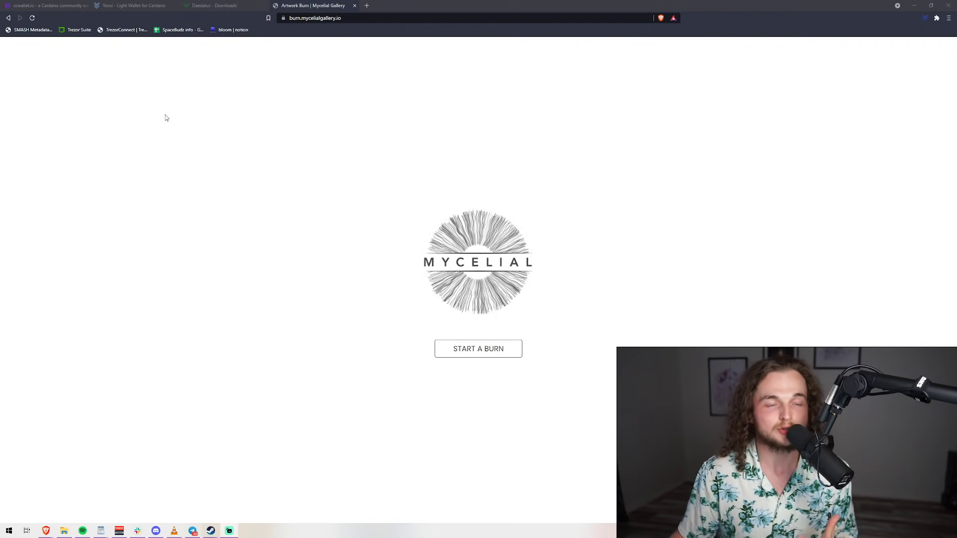
# - Switch among the browser tabs and return to the wallet's receive page
pyautogui.hotkey('ctrl', '1')
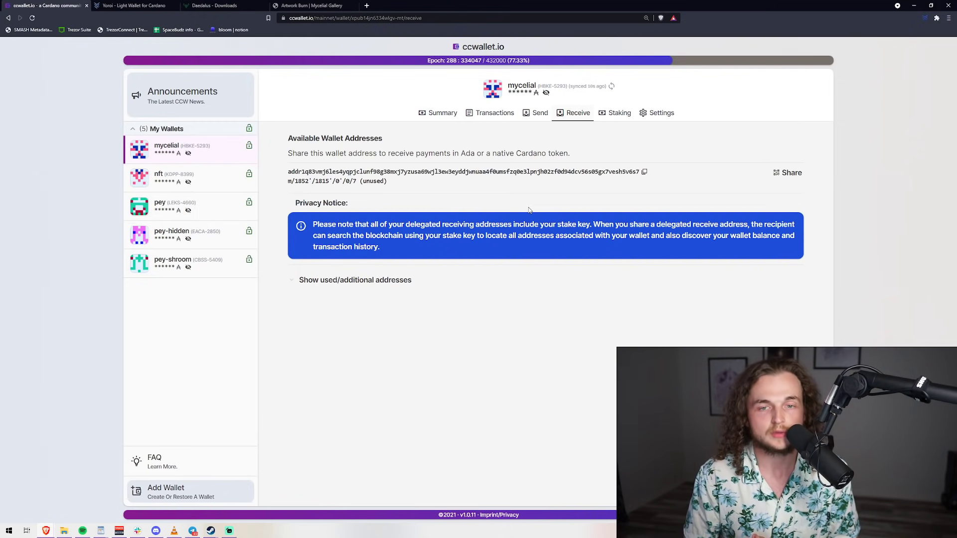
pyautogui.click(132, 5)
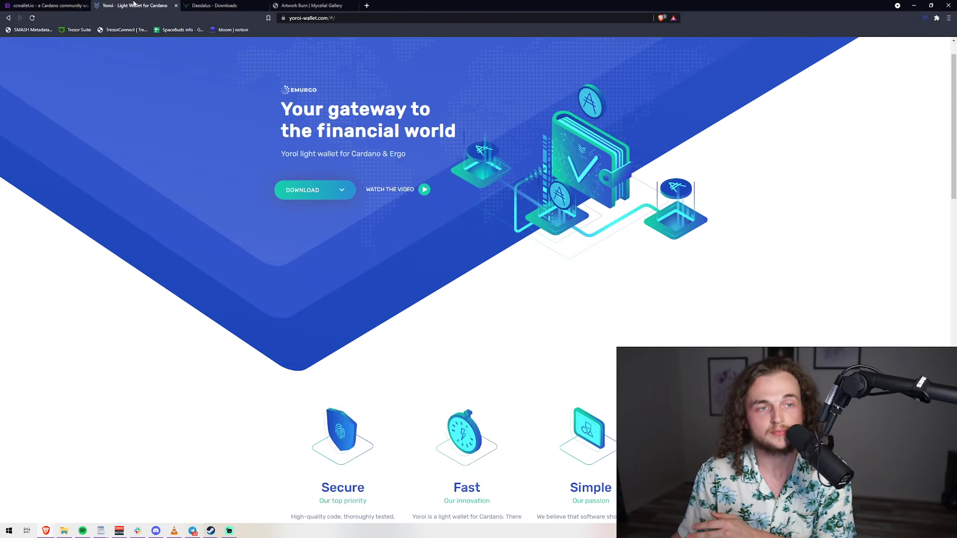
pyautogui.click(235, 4)
pyautogui.click(132, 6)
pyautogui.click(47, 6)
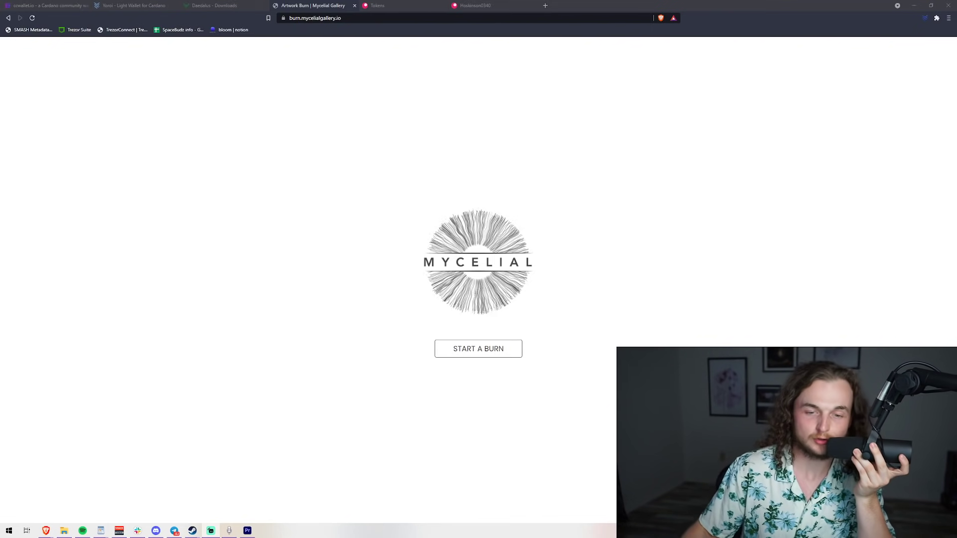
# - Start a new burn with the Unframed type and the suggested wallet address as return address
pyautogui.click(506, 358)
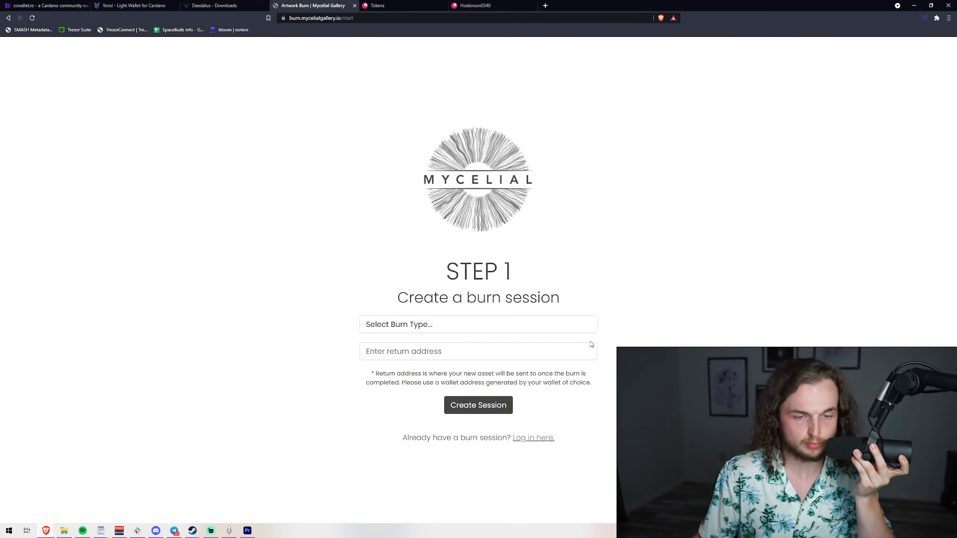
pyautogui.click(435, 328)
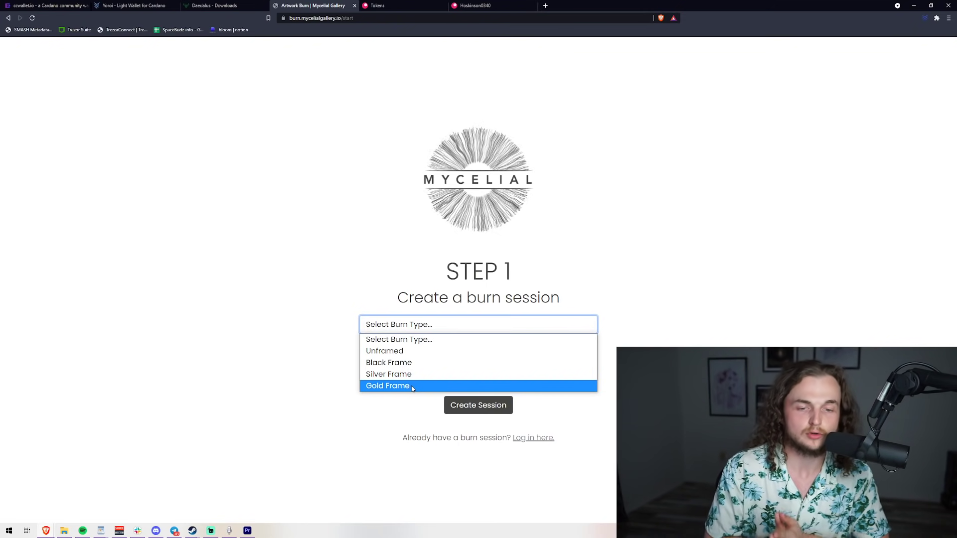
pyautogui.click(428, 350)
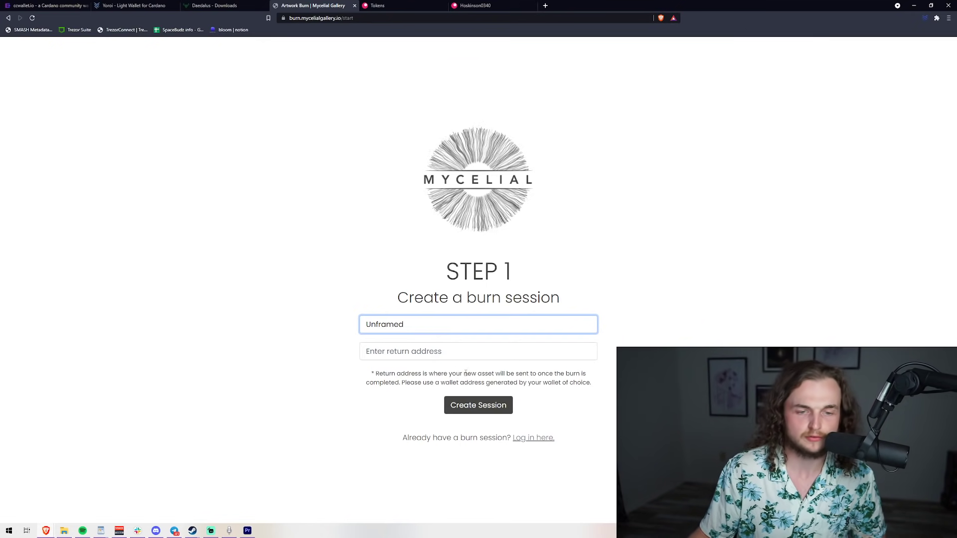
pyautogui.click(466, 347)
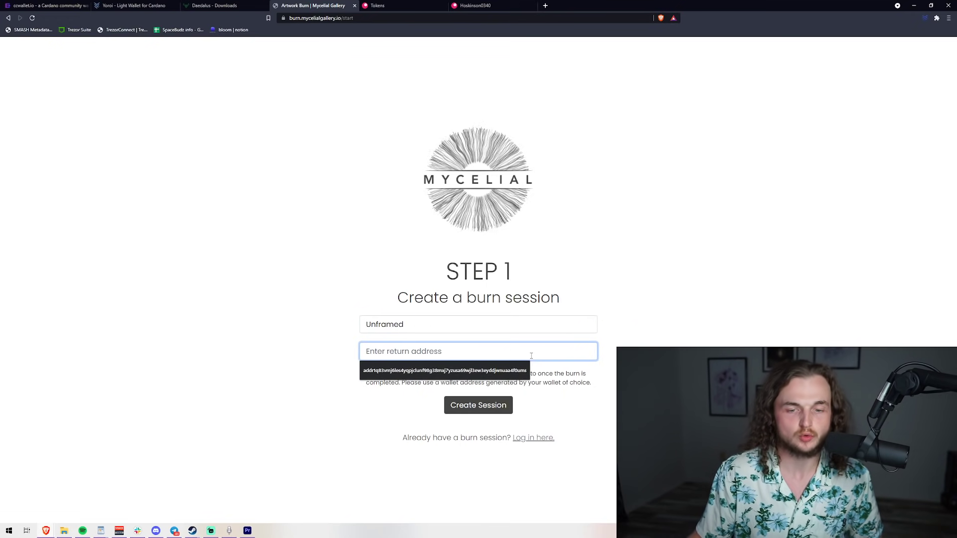
pyautogui.click(609, 387)
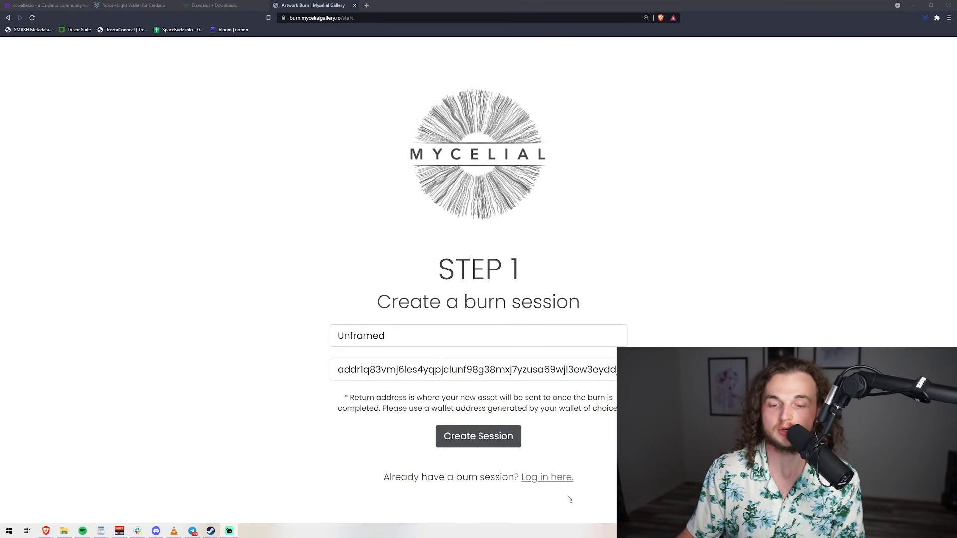
# - Create the burn session, screenshot its ID, passcode and addresses, tick the confirmation, then Let's Burn!
pyautogui.click(499, 440)
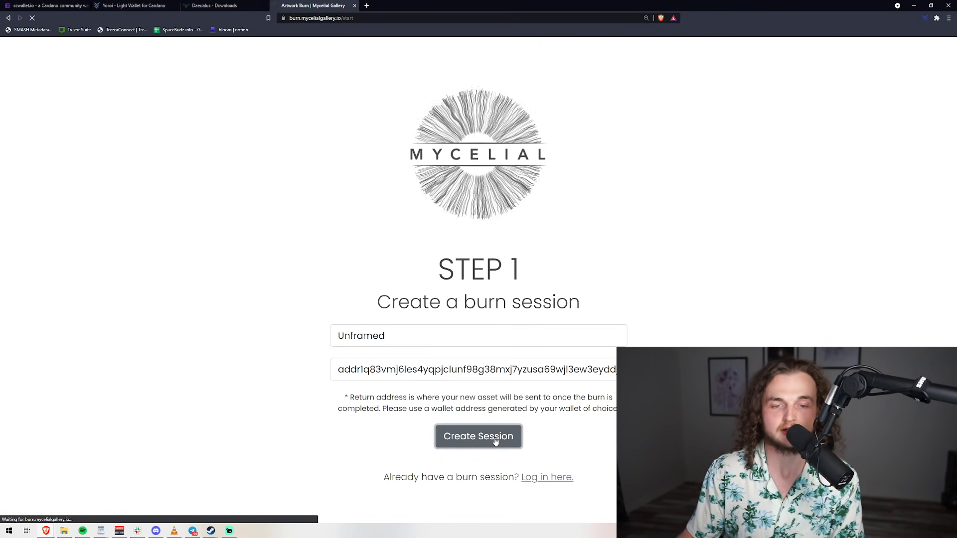
pyautogui.scroll(-2, 593, 471)
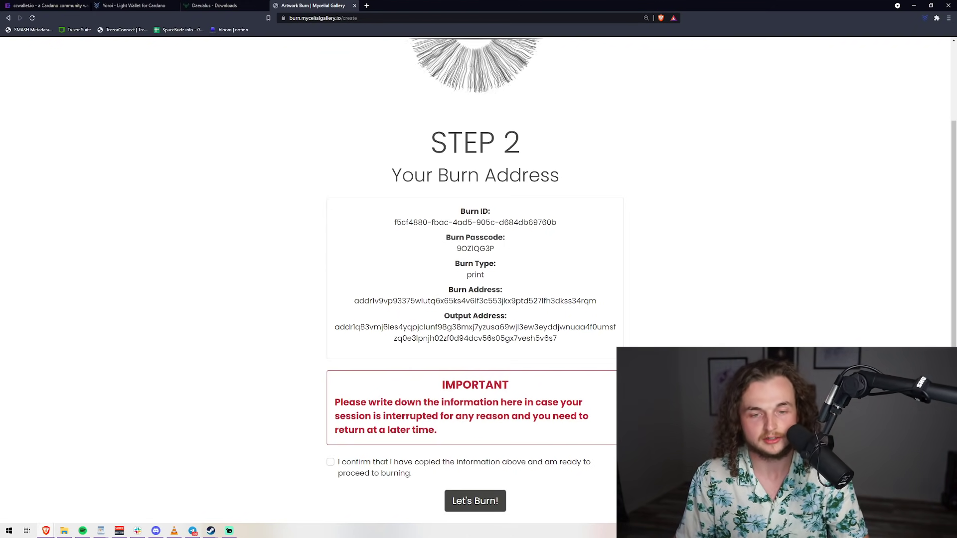
pyautogui.press('Print')
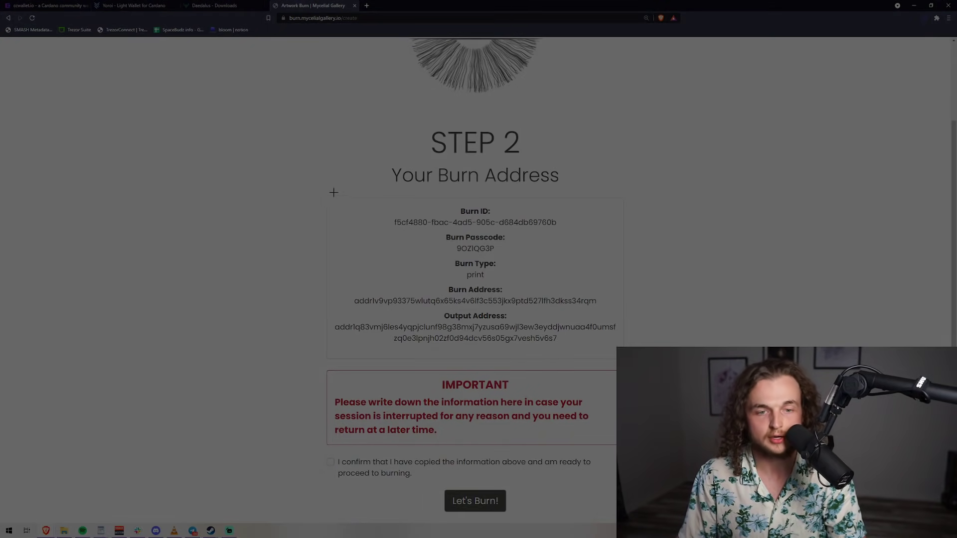
pyautogui.moveTo(313, 181)
pyautogui.mouseDown()
pyautogui.moveTo(588, 362)
pyautogui.moveTo(646, 378)
pyautogui.mouseUp()
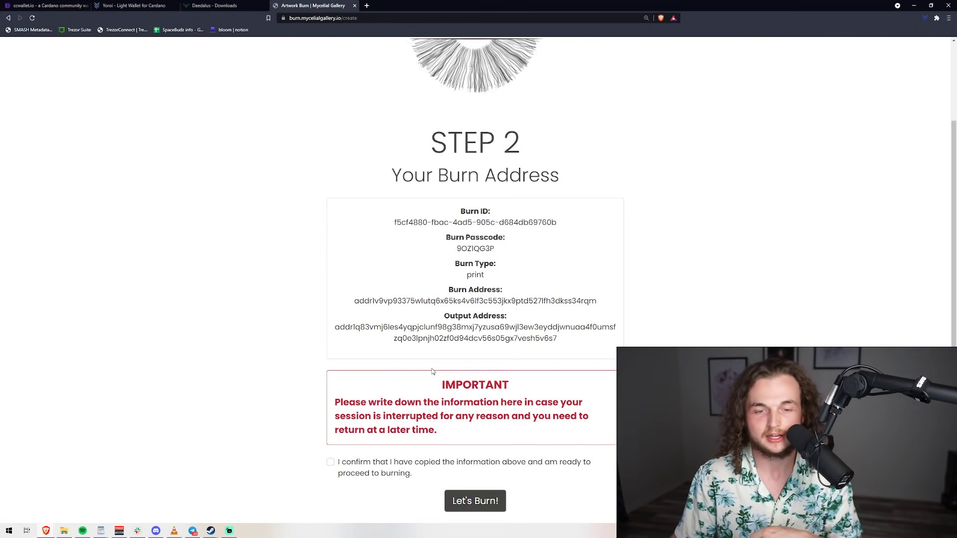
pyautogui.click(374, 469)
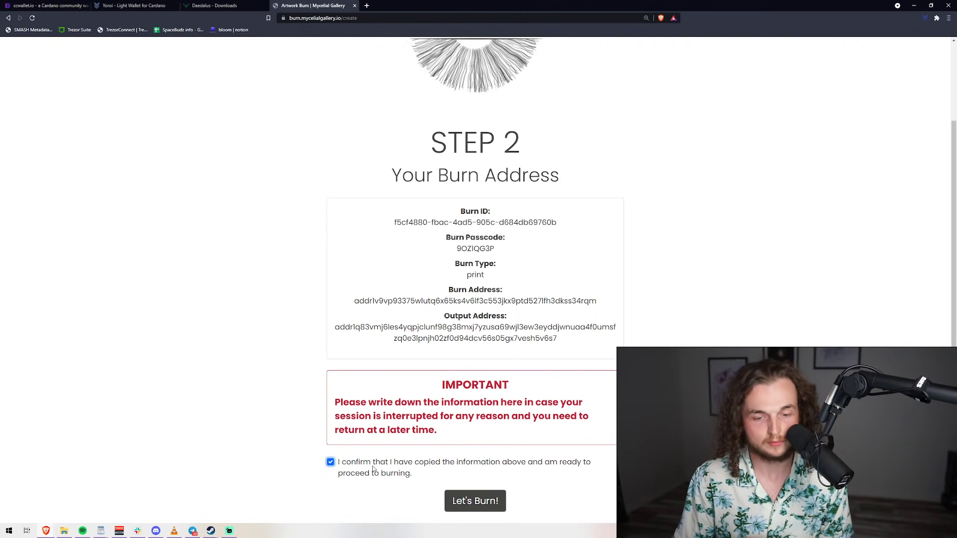
pyautogui.click(482, 500)
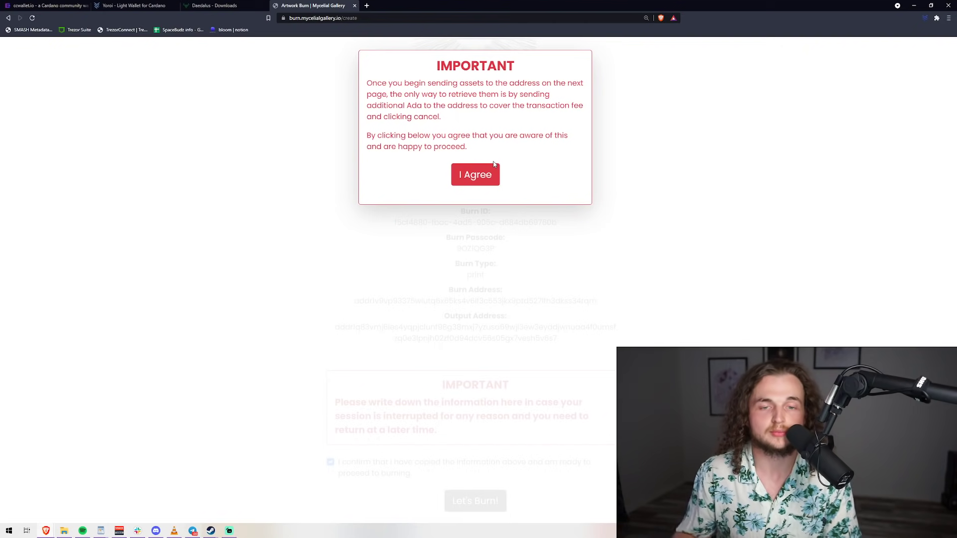
# - Agree to the warning, shrink the page zoom, and copy the Step 3 burn address
pyautogui.click(475, 172)
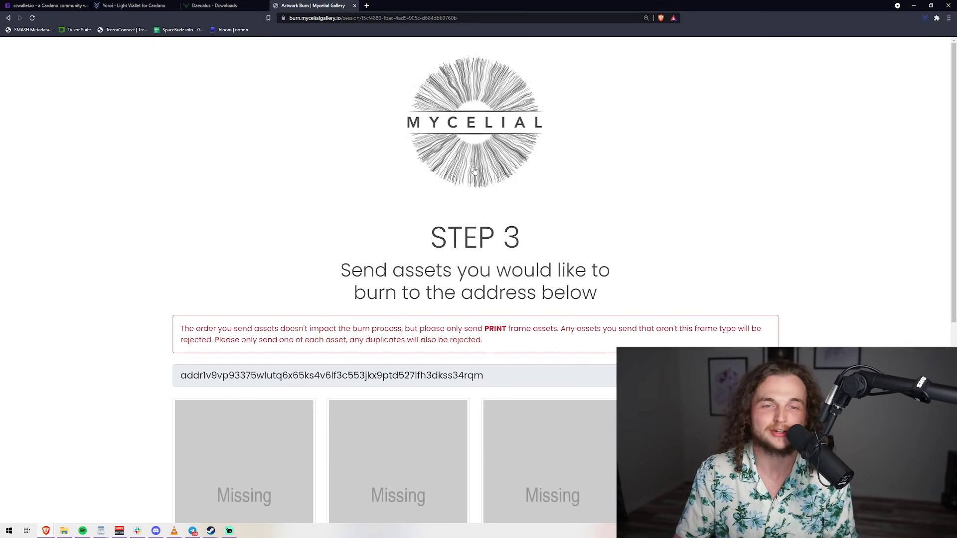
pyautogui.scroll(-4, 471, 205)
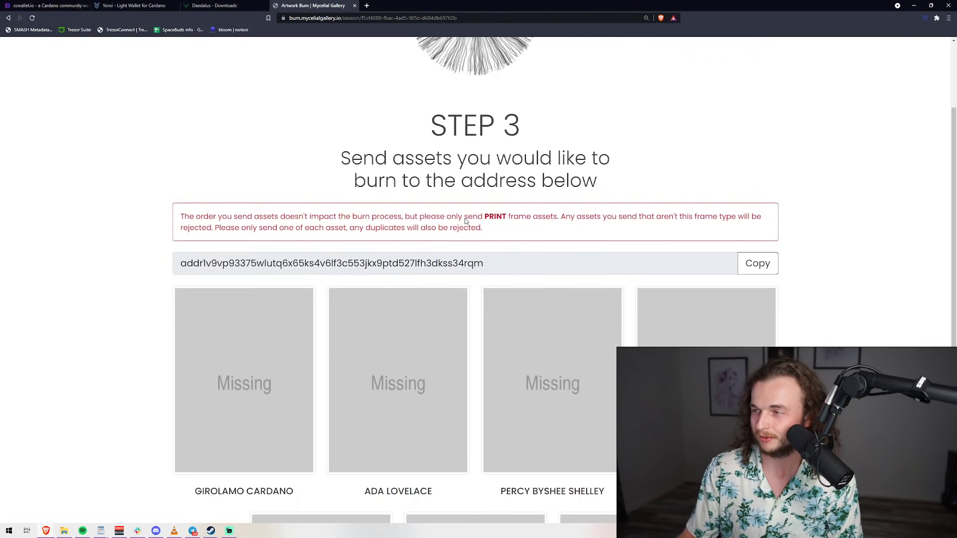
pyautogui.hotkey('ctrl', '-')
pyautogui.hotkey('ctrl', '-')
pyautogui.scroll(2, 718, 283)
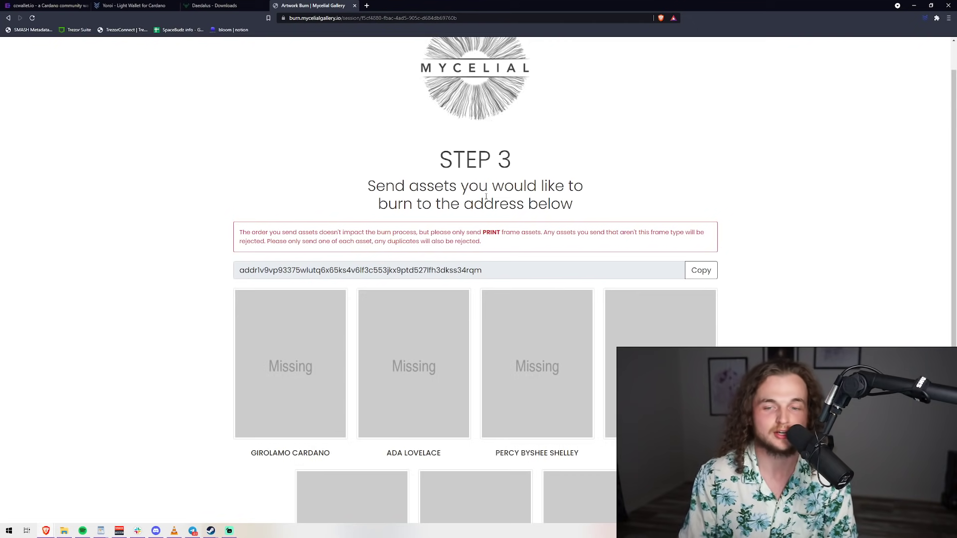
pyautogui.click(700, 270)
pyautogui.scroll(-3, 817, 299)
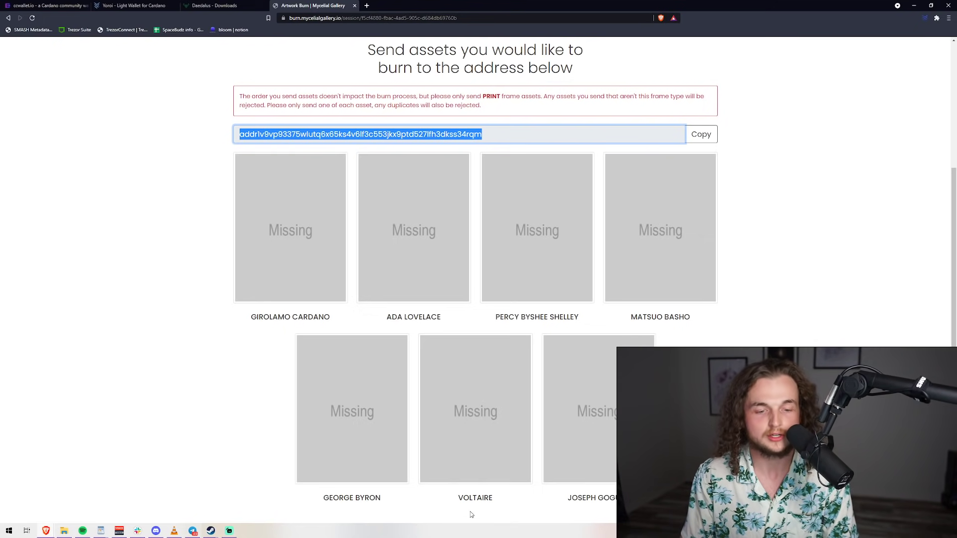
pyautogui.scroll(4, 611, 352)
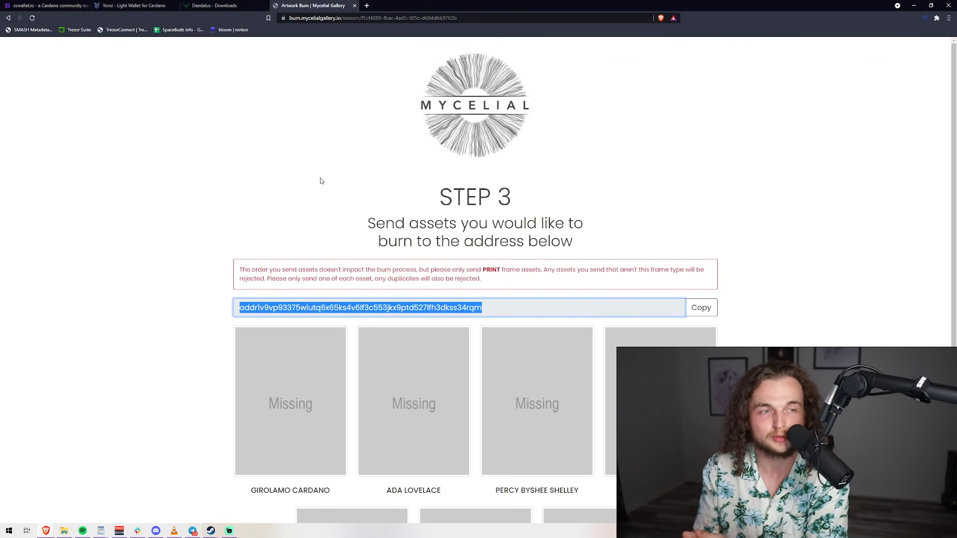
# - In CCWallet, start a send to the pasted burn address, skipping the optional message
pyautogui.click(23, 5)
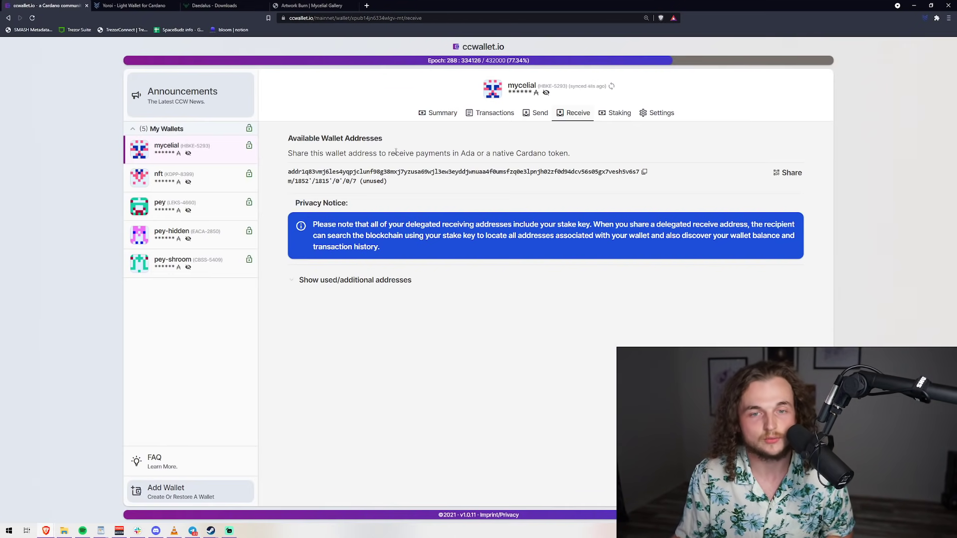
pyautogui.click(538, 115)
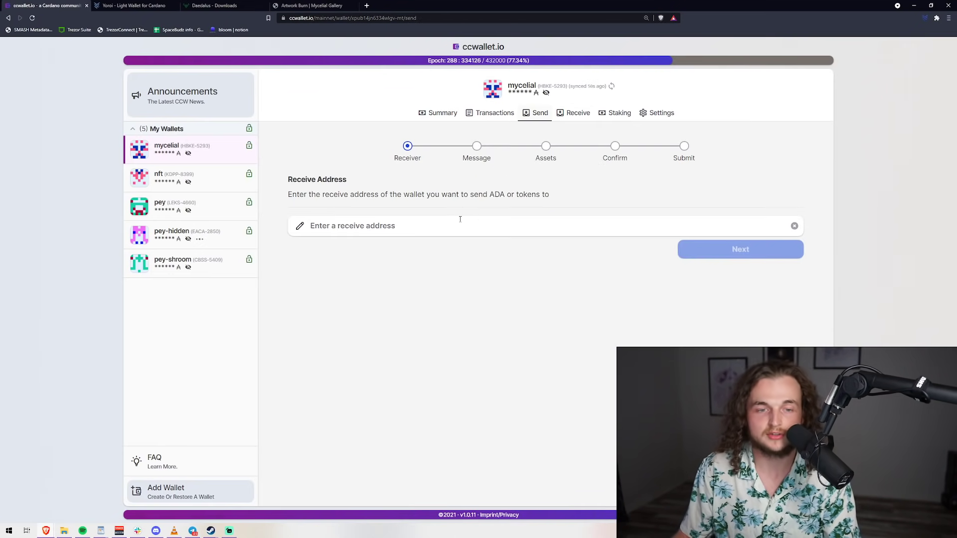
pyautogui.click(459, 219)
pyautogui.hotkey('ctrl', 'v')
pyautogui.click(692, 249)
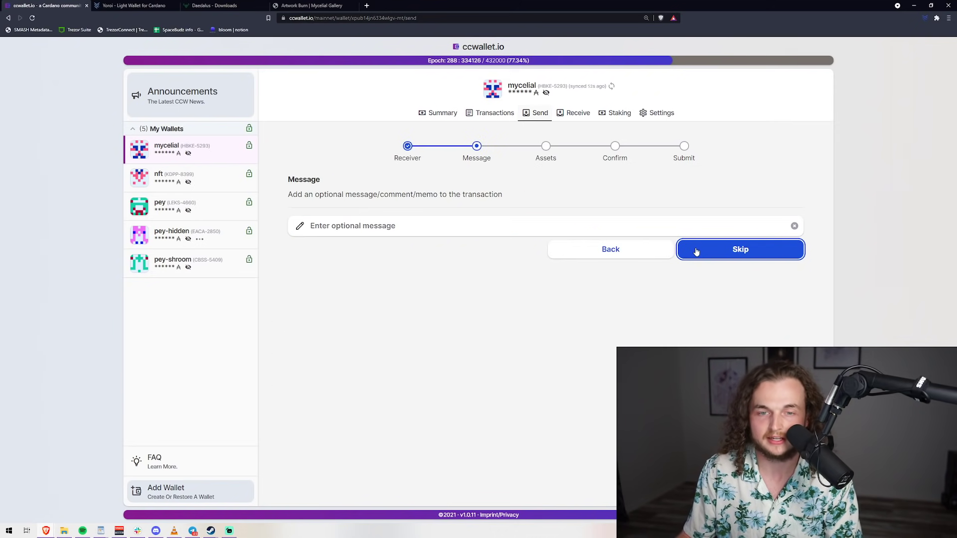
pyautogui.click(696, 251)
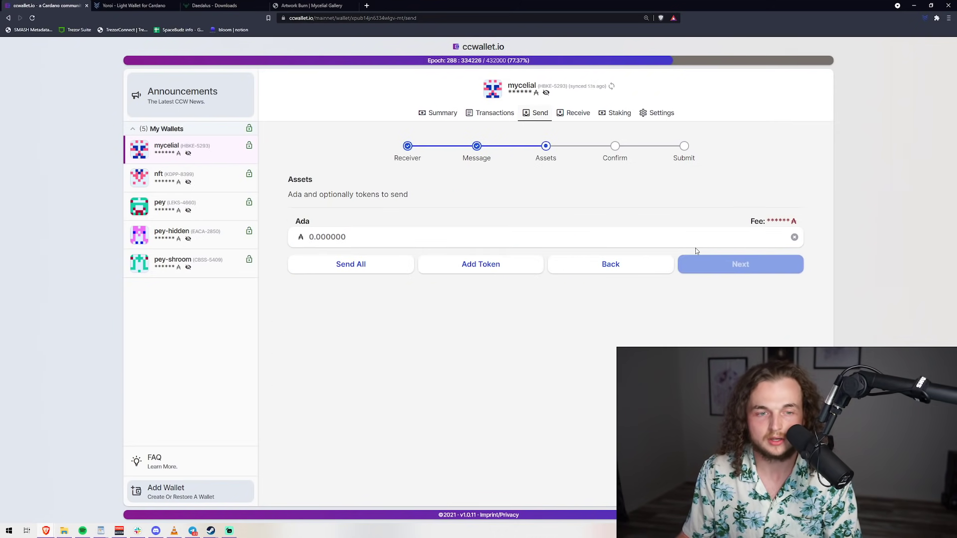
# - Add Voltaire0685 and Byron0983 to the send, removing the mistakenly added Byron0025
pyautogui.click(498, 271)
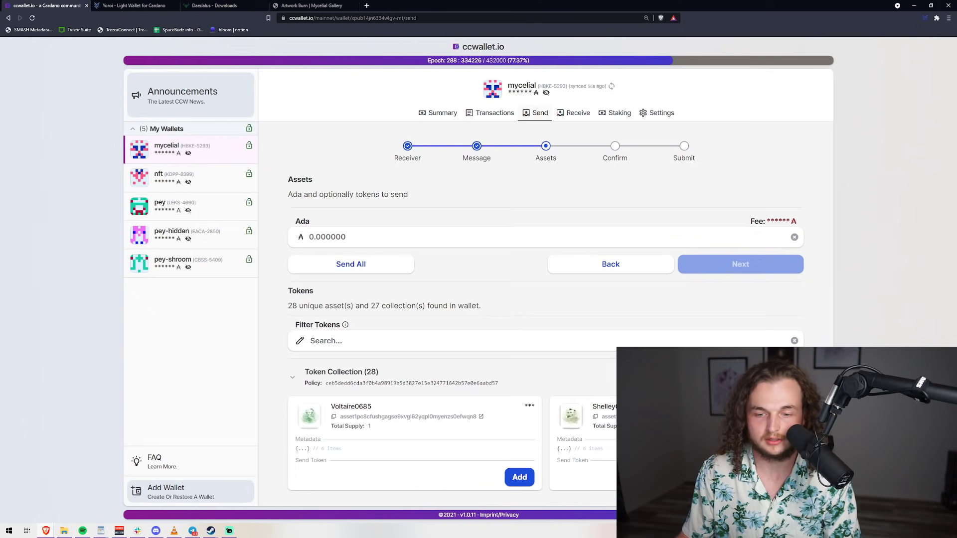
pyautogui.click(519, 477)
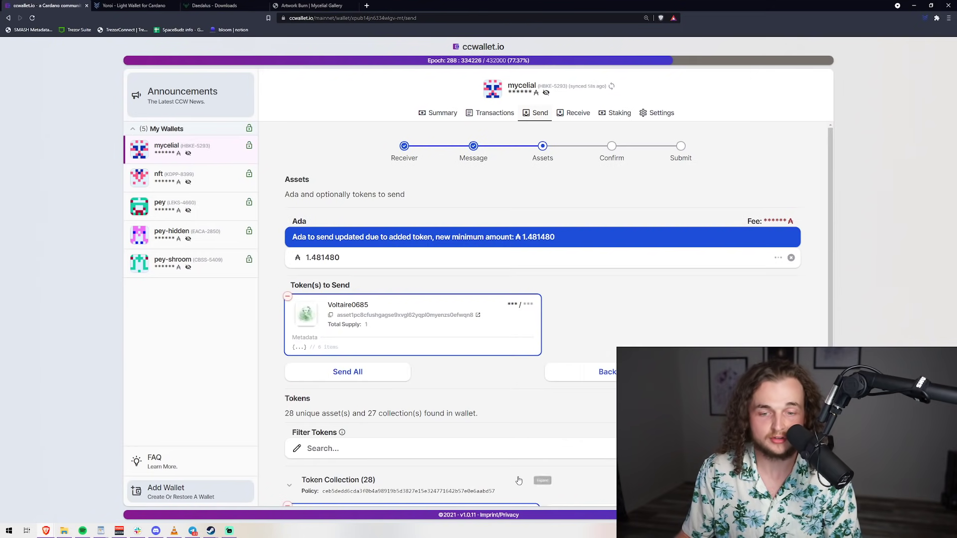
pyautogui.scroll(-2, 525, 480)
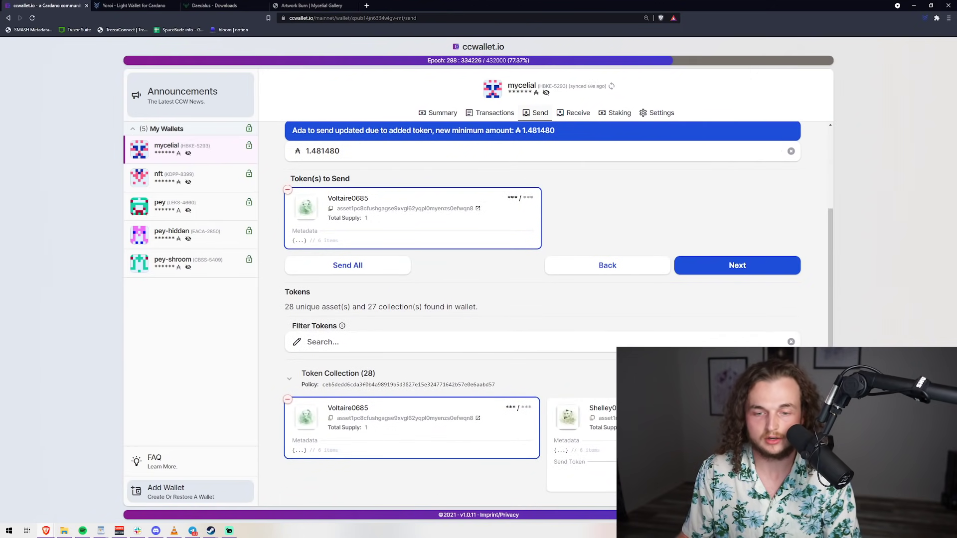
pyautogui.click(320, 371)
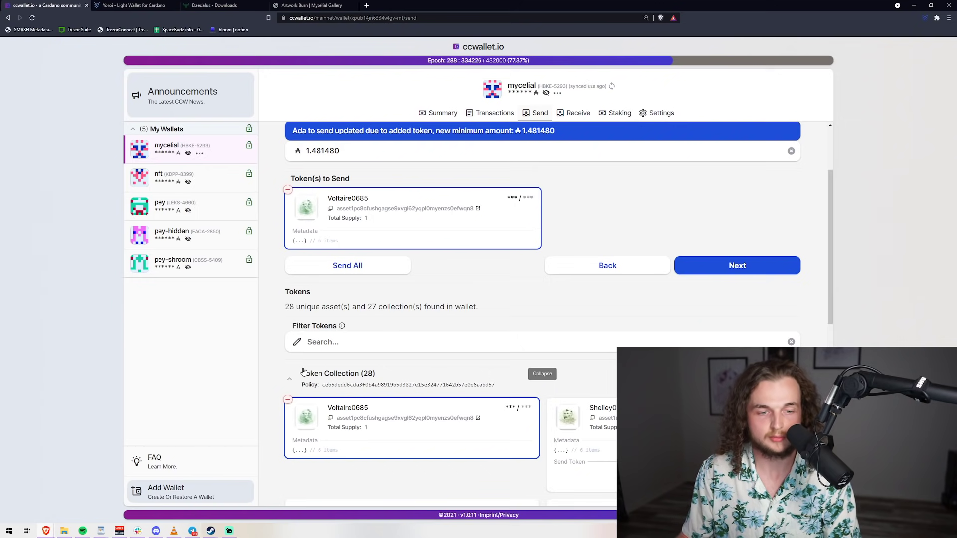
pyautogui.scroll(-6, 321, 370)
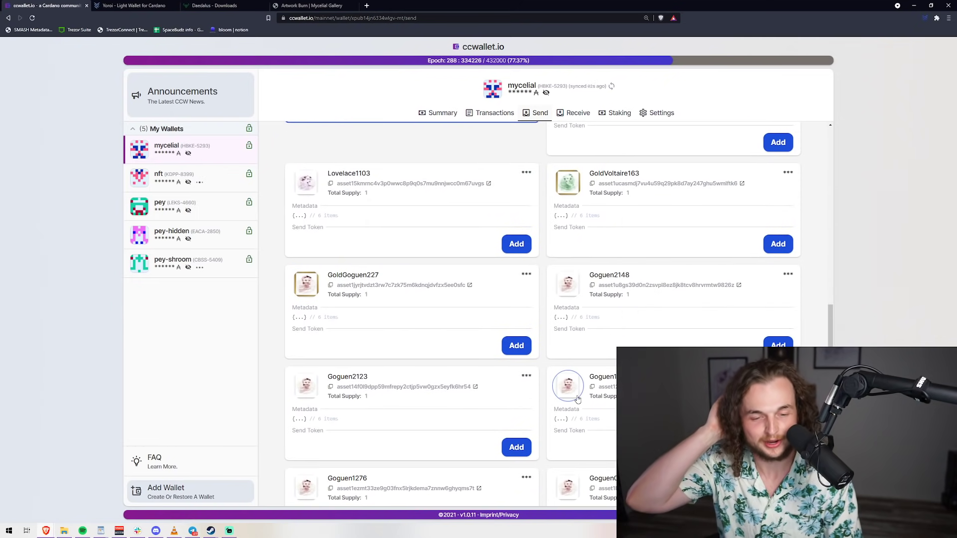
pyautogui.scroll(-2, 598, 389)
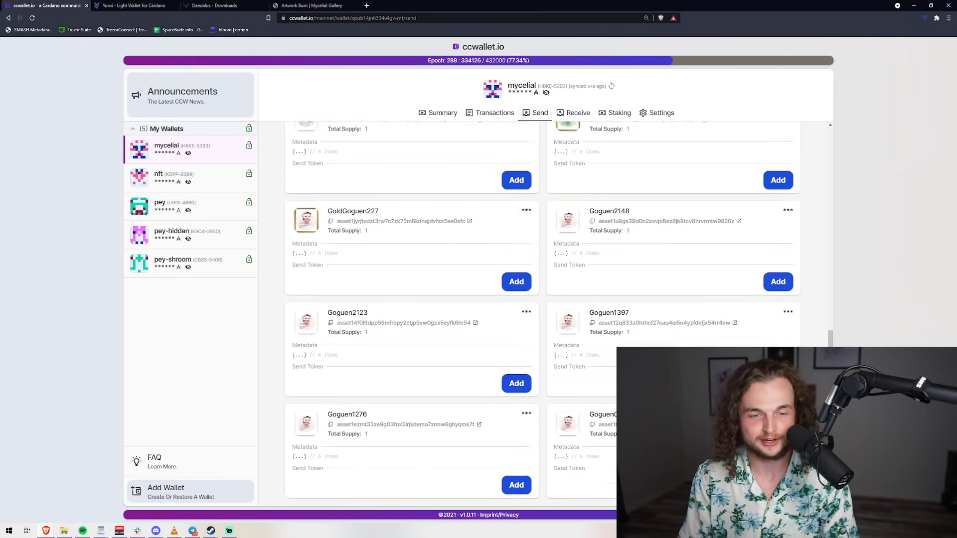
pyautogui.click(542, 478)
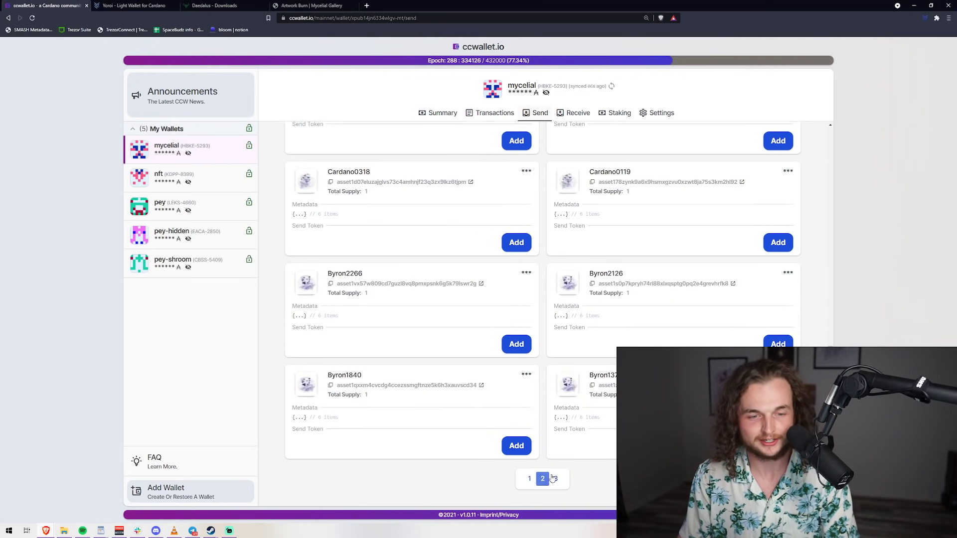
pyautogui.click(556, 478)
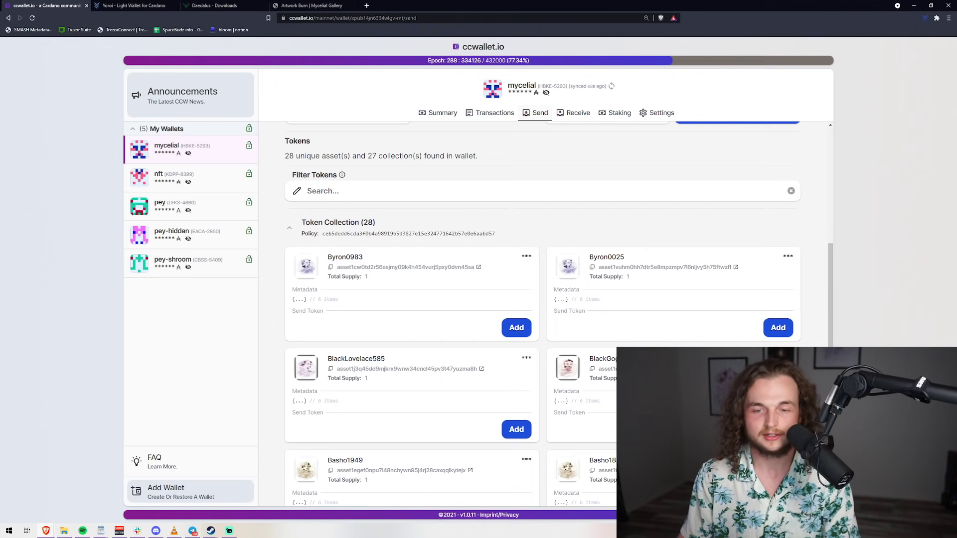
pyautogui.click(778, 328)
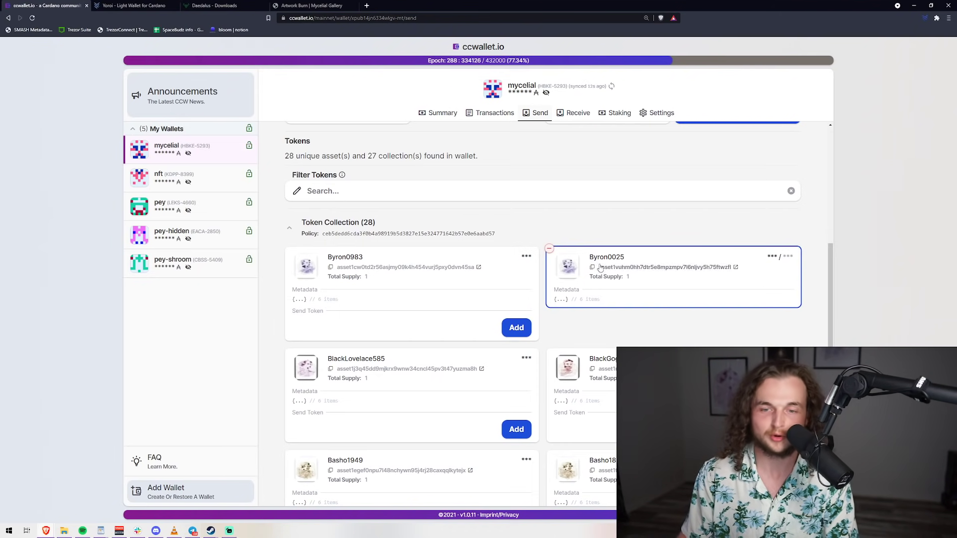
pyautogui.click(549, 248)
pyautogui.click(520, 329)
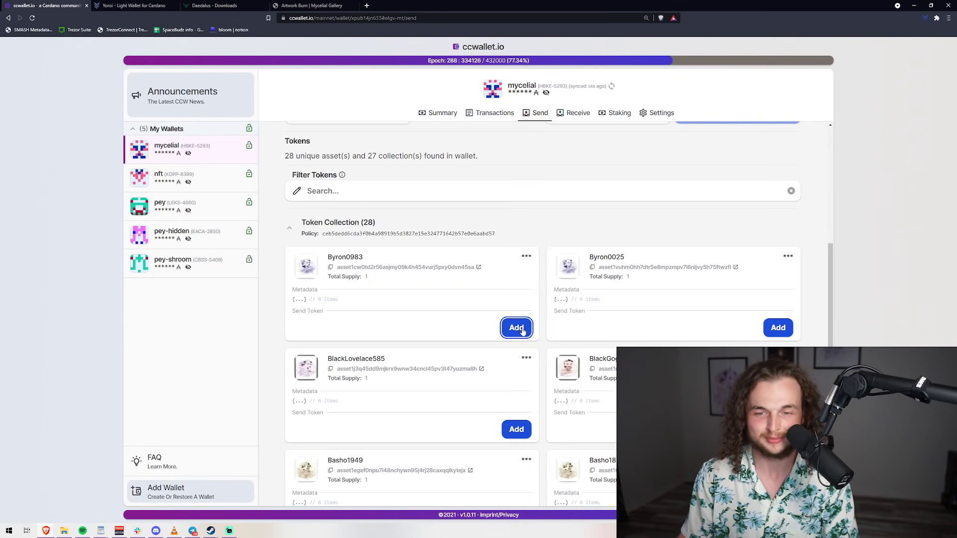
# - Add Basho1823, Cardano0340 and Goguen2123 to the tokens being sent
pyautogui.scroll(-2, 508, 324)
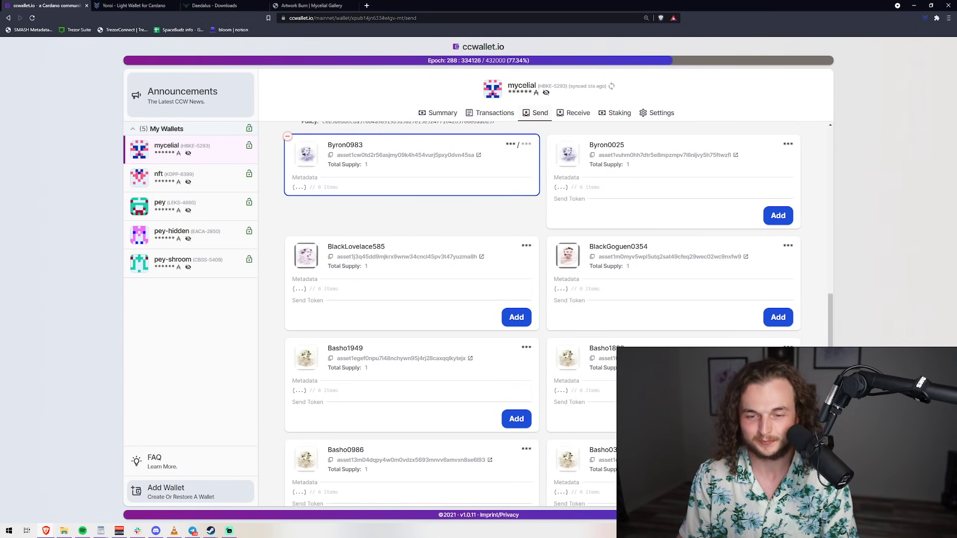
pyautogui.scroll(-2, 508, 324)
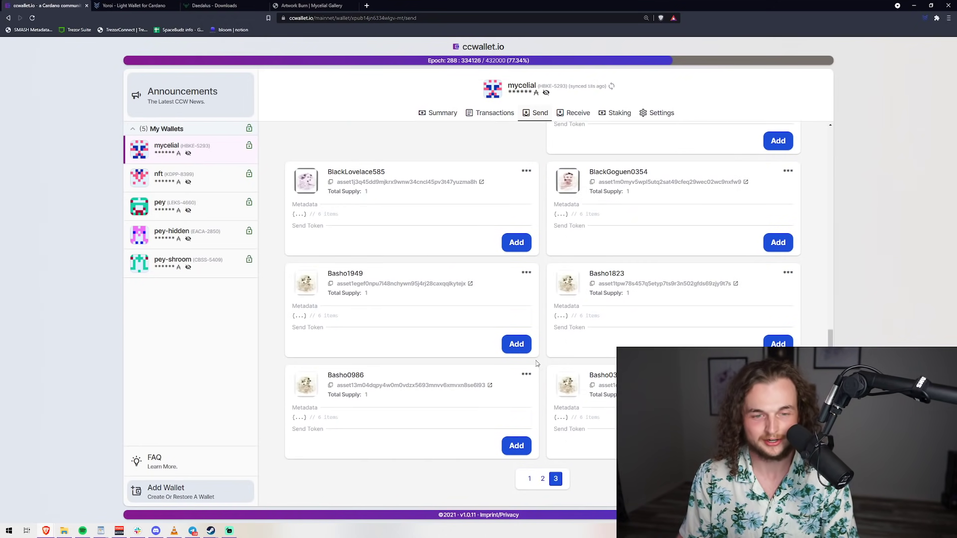
pyautogui.click(782, 343)
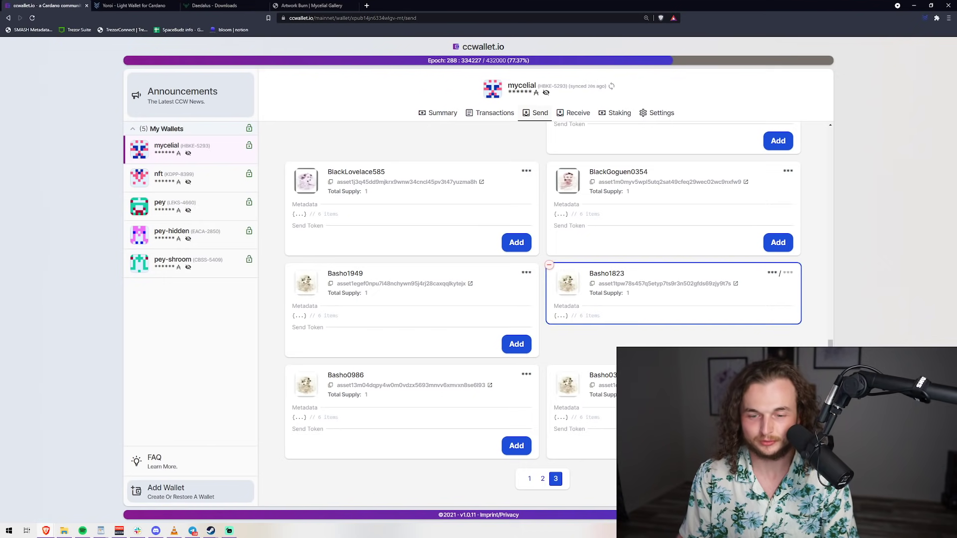
pyautogui.click(542, 478)
pyautogui.scroll(1, 572, 478)
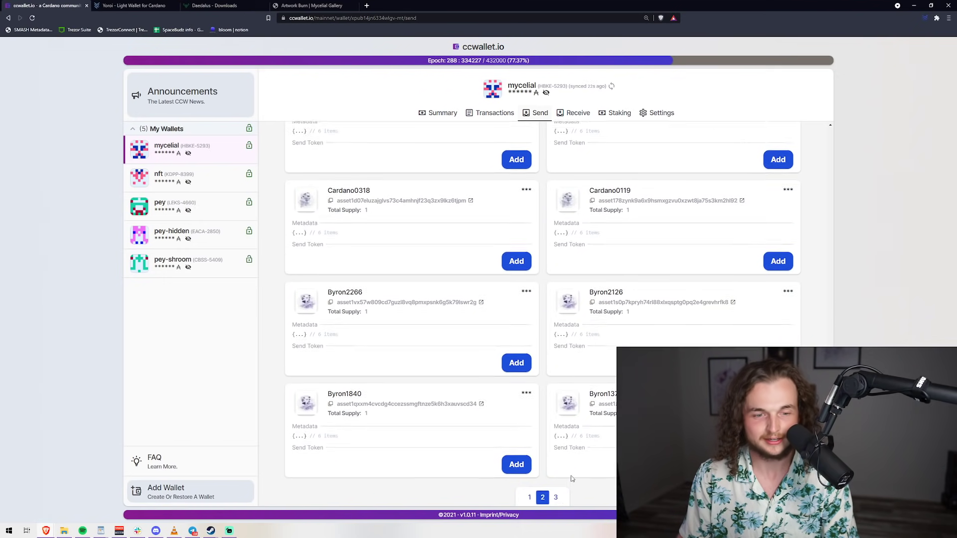
pyautogui.scroll(5, 572, 478)
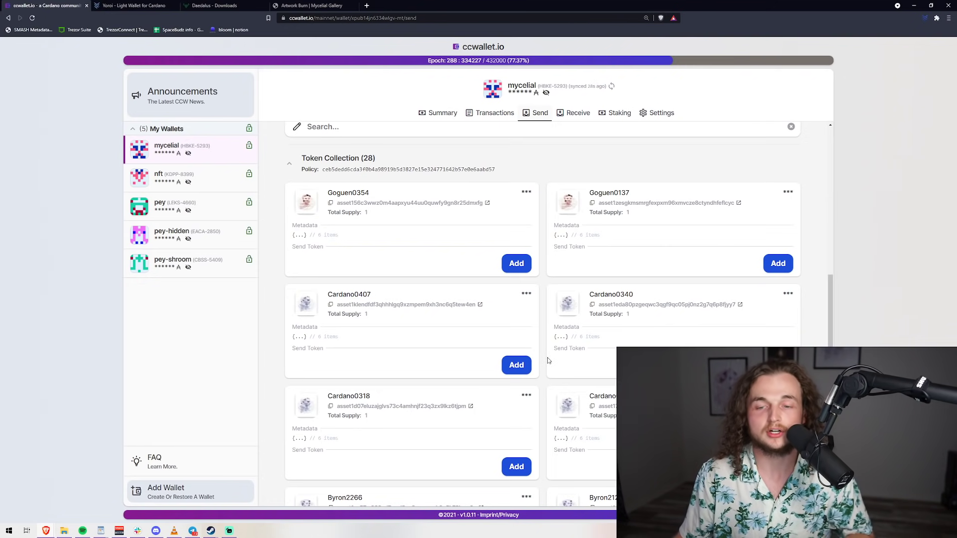
pyautogui.click(778, 365)
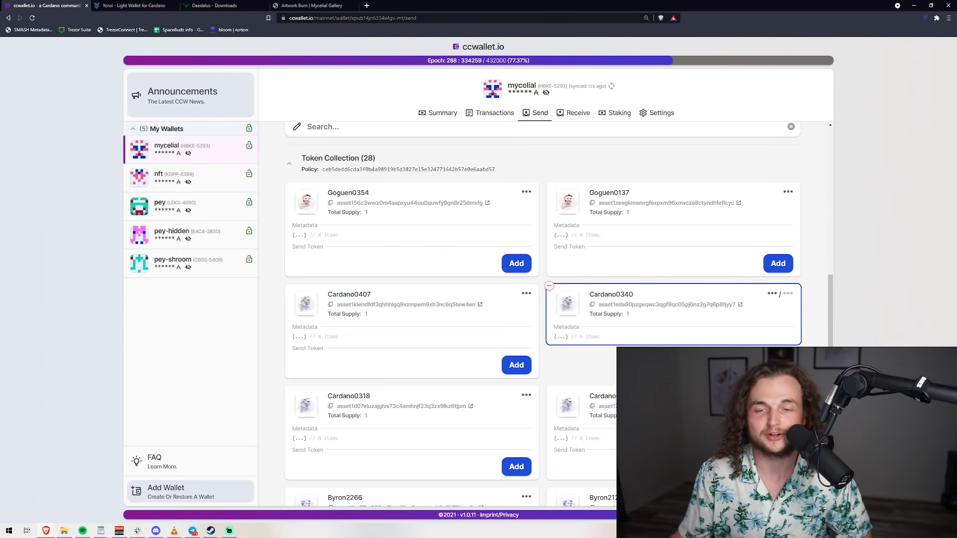
pyautogui.scroll(-5, 513, 368)
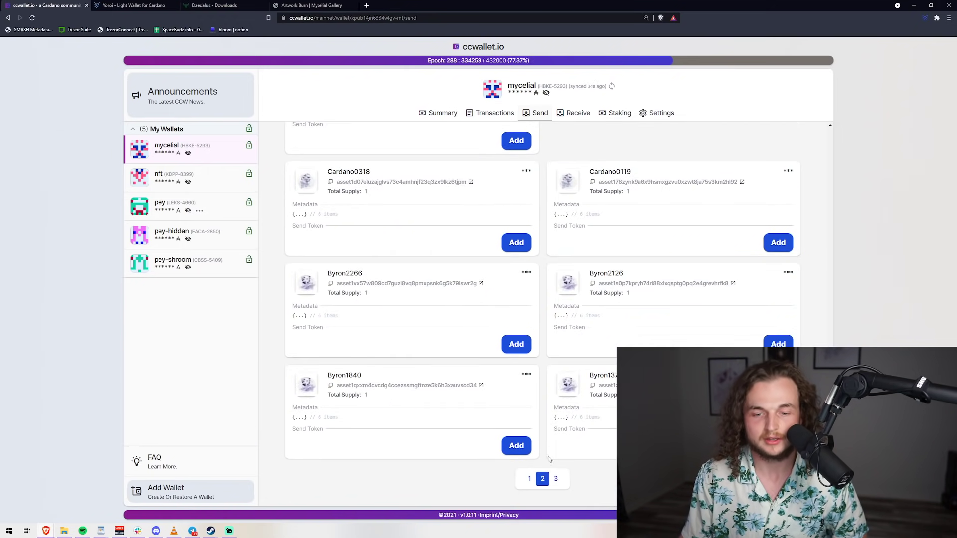
pyautogui.click(530, 478)
pyautogui.scroll(4, 566, 473)
pyautogui.scroll(-3, 566, 469)
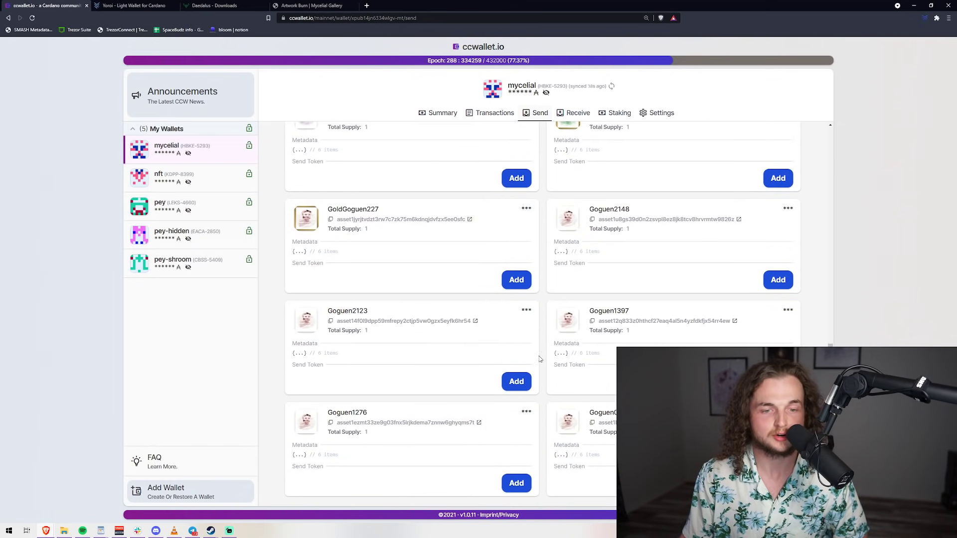
pyautogui.click(511, 389)
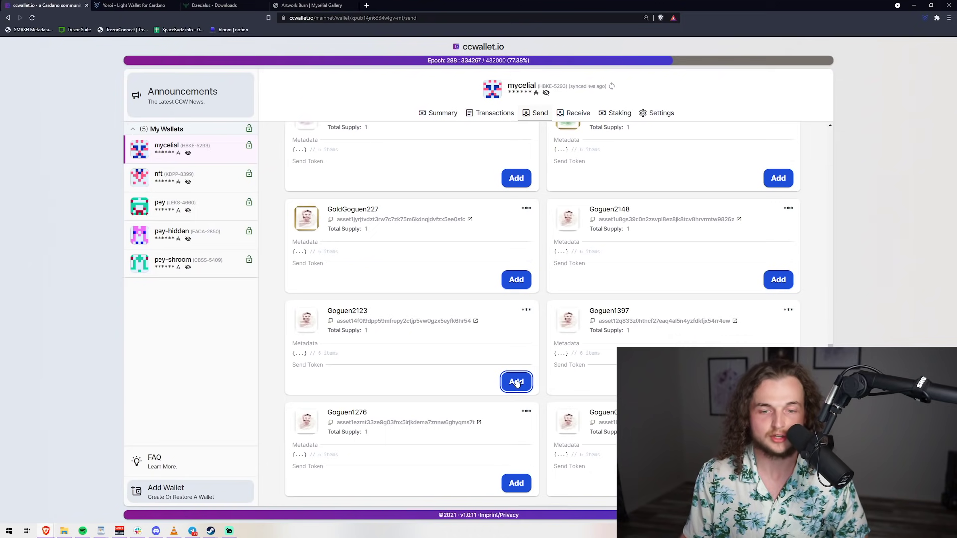
# - Page through the selected tokens to check everything chosen for sending
pyautogui.scroll(3, 460, 381)
pyautogui.scroll(1, 459, 380)
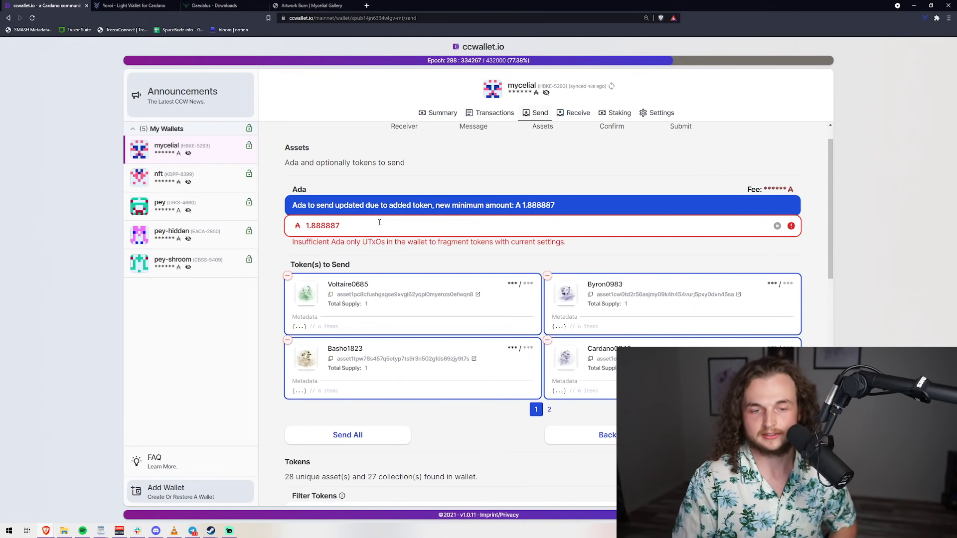
pyautogui.click(548, 409)
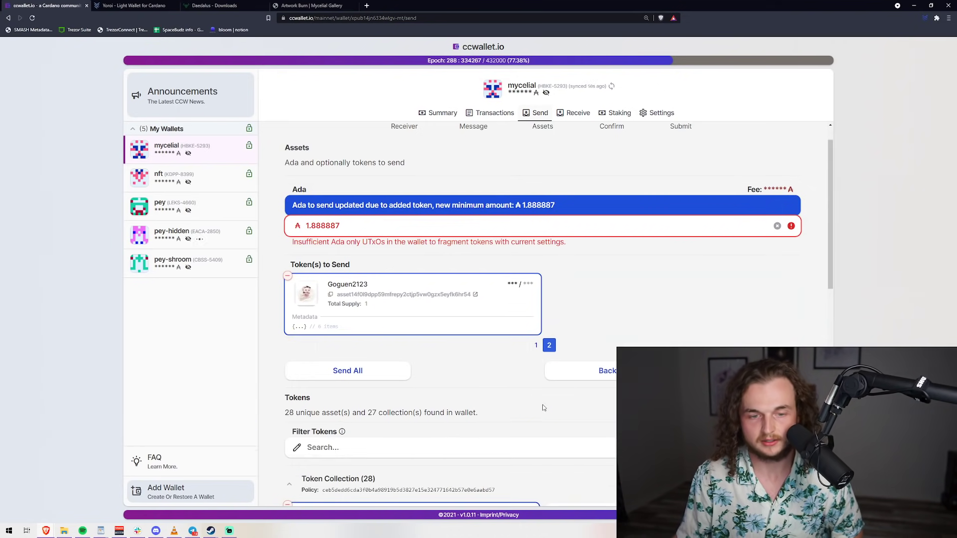
pyautogui.click(536, 345)
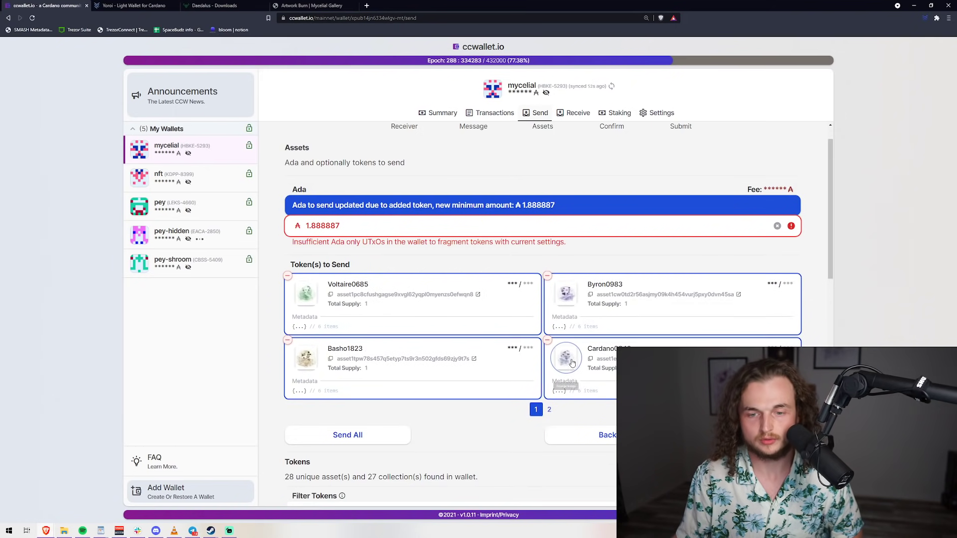
pyautogui.click(549, 409)
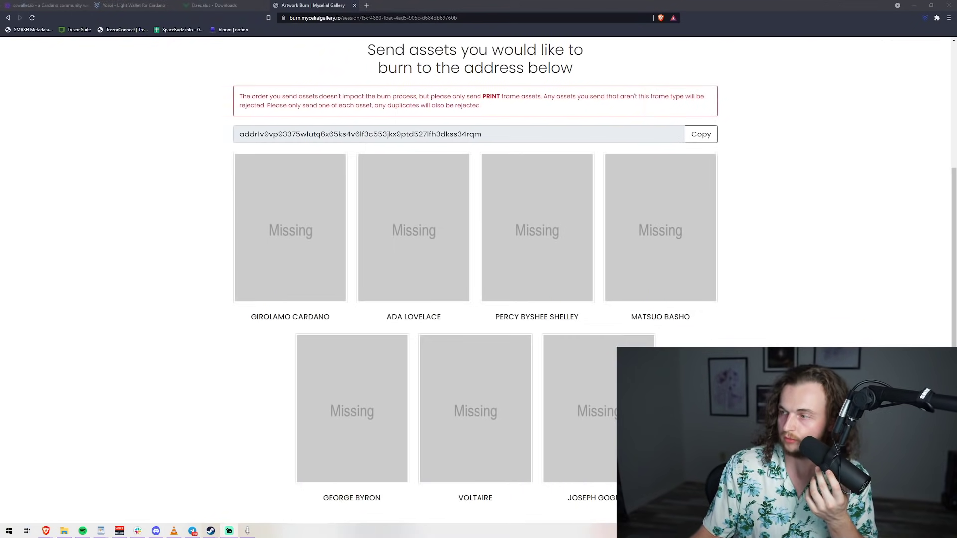
# - Scroll the Step 3 page until received prints like CARDANO0340, LOVELACE1103 and SHELLEY0731 appear
pyautogui.scroll(1, 434, 304)
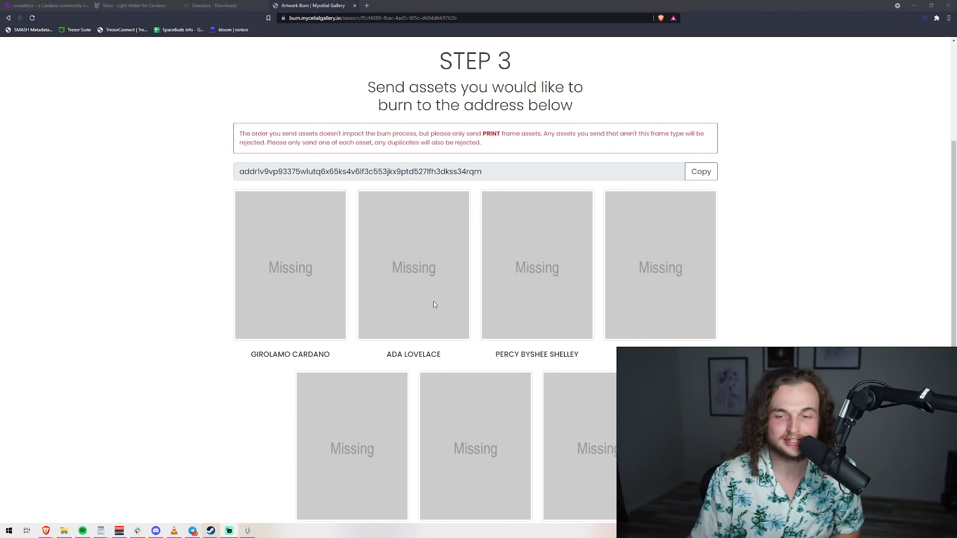
pyautogui.scroll(-1, 434, 303)
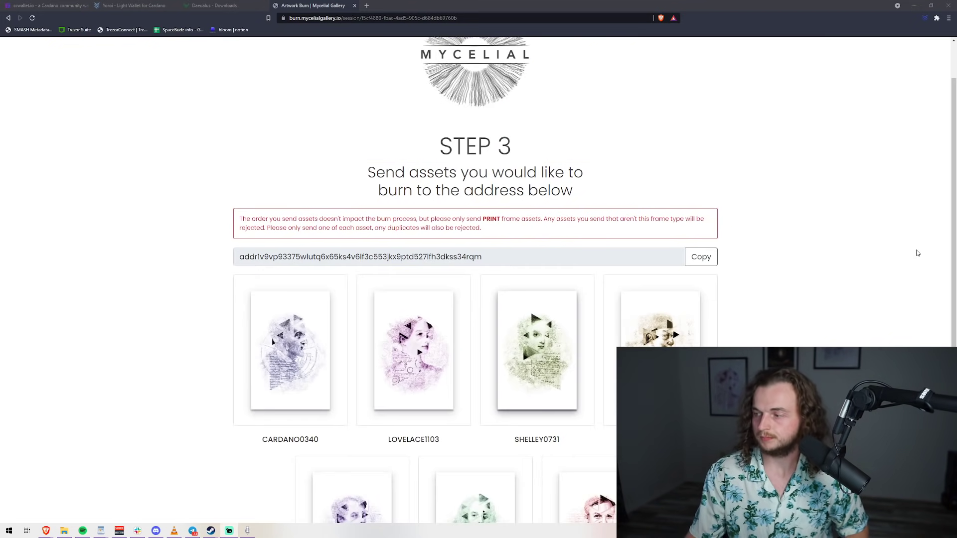
# - Review all seven received asset cards, highlighting CARDANO0340, and continue to the Step 4 agreement
pyautogui.scroll(-2, 775, 225)
pyautogui.scroll(-1, 761, 234)
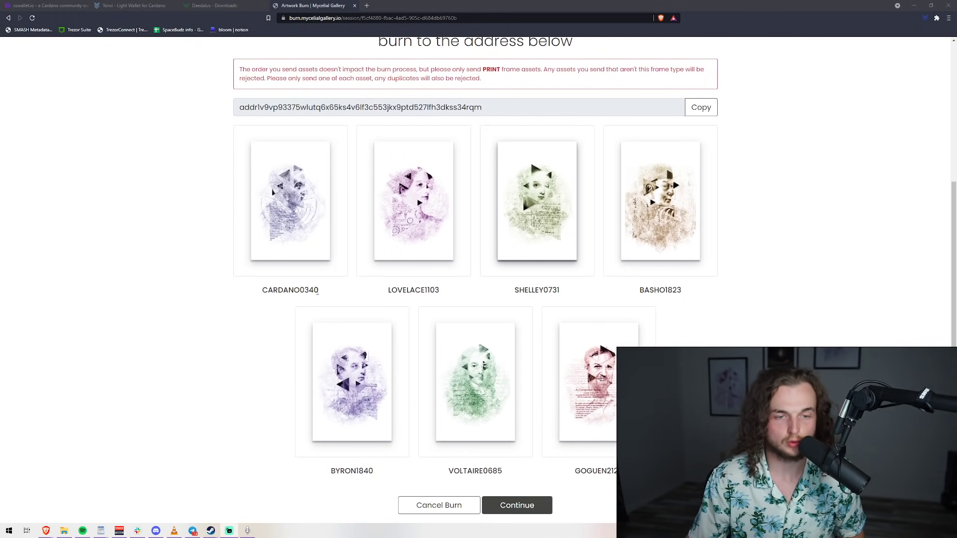
pyautogui.moveTo(319, 292); pyautogui.dragTo(253, 290)
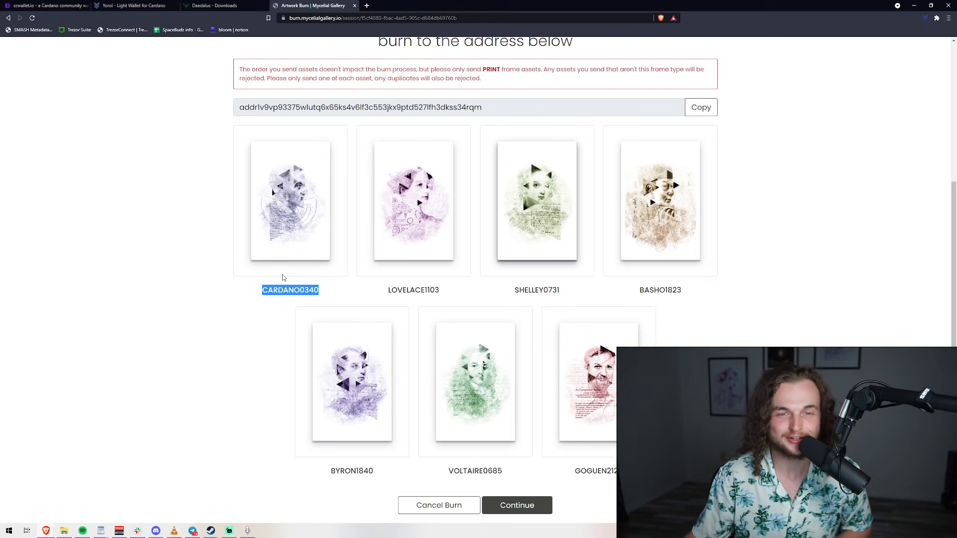
pyautogui.click(536, 506)
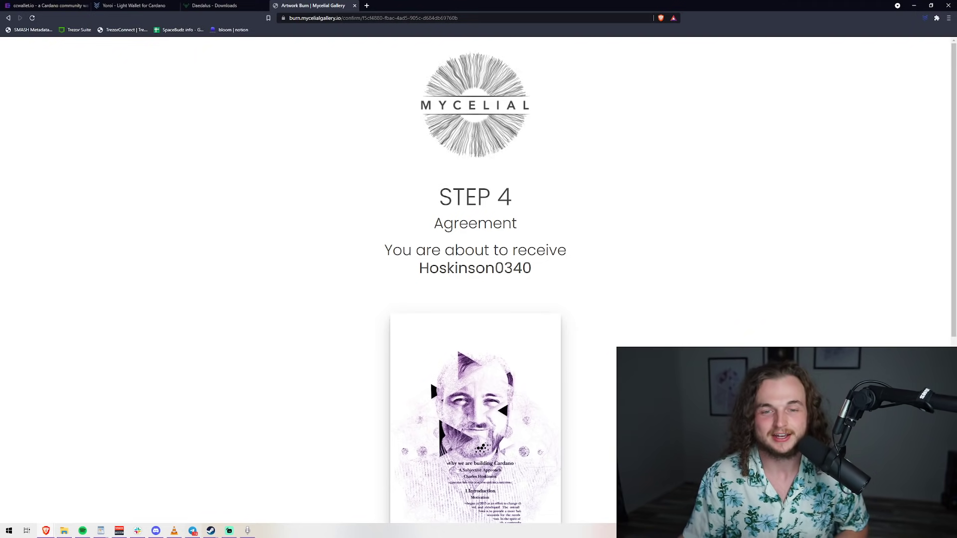
pyautogui.scroll(-6, 474, 279)
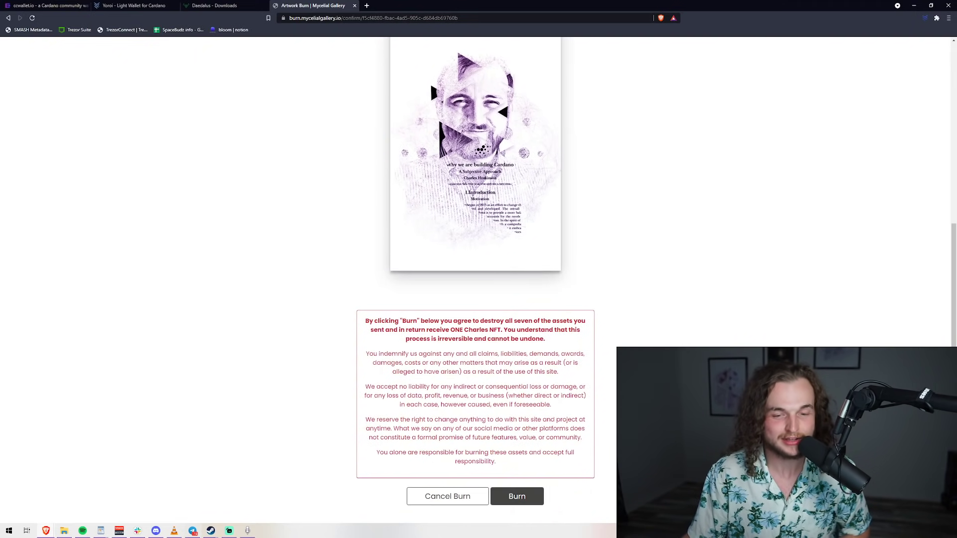
pyautogui.scroll(3, 475, 279)
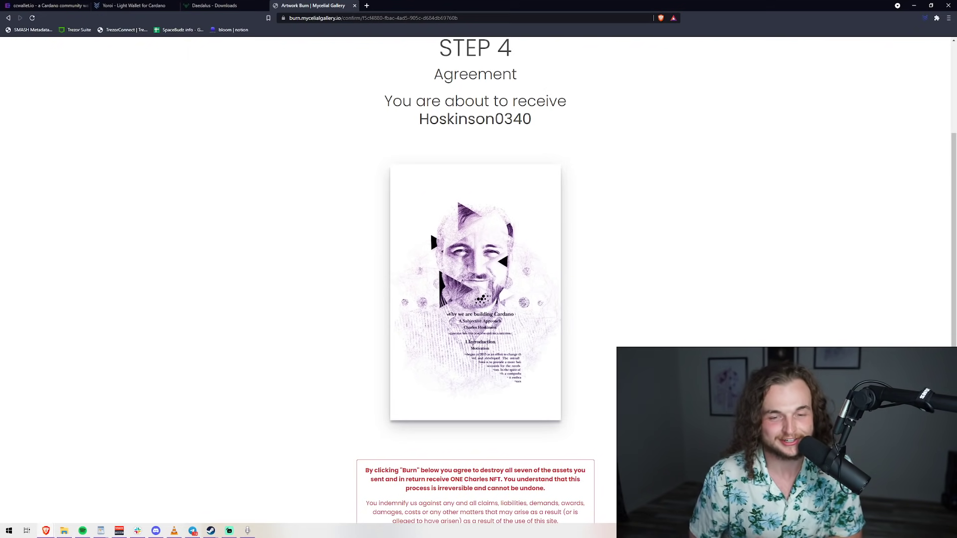
pyautogui.scroll(-3, 615, 423)
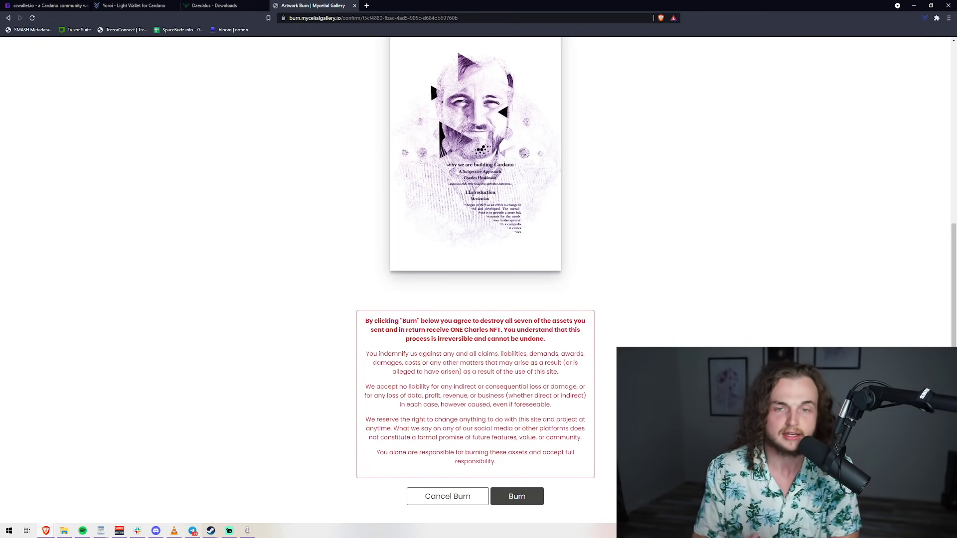
# - Burn the seven prints and scroll through the Burn complete notice for the Hoskinson portrait
pyautogui.click(514, 498)
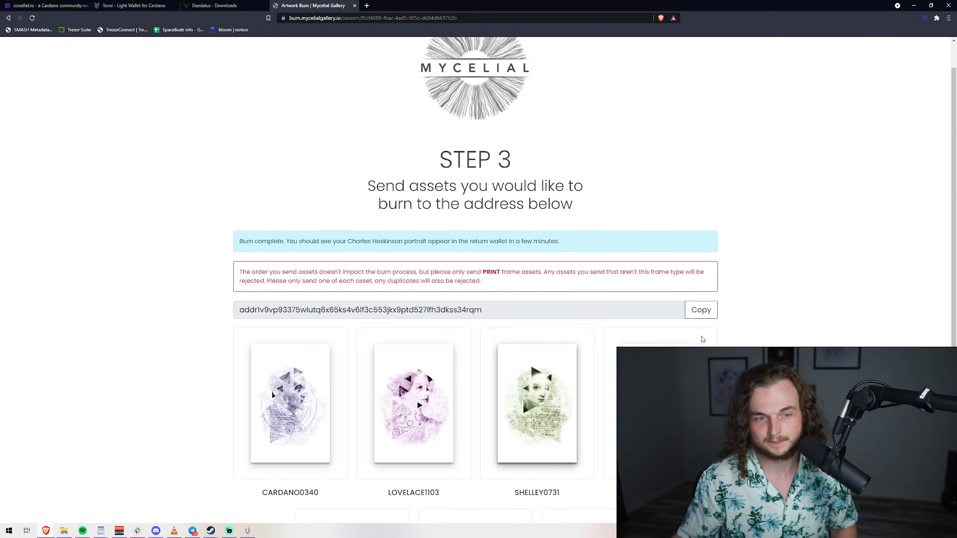
pyautogui.scroll(-1, 703, 339)
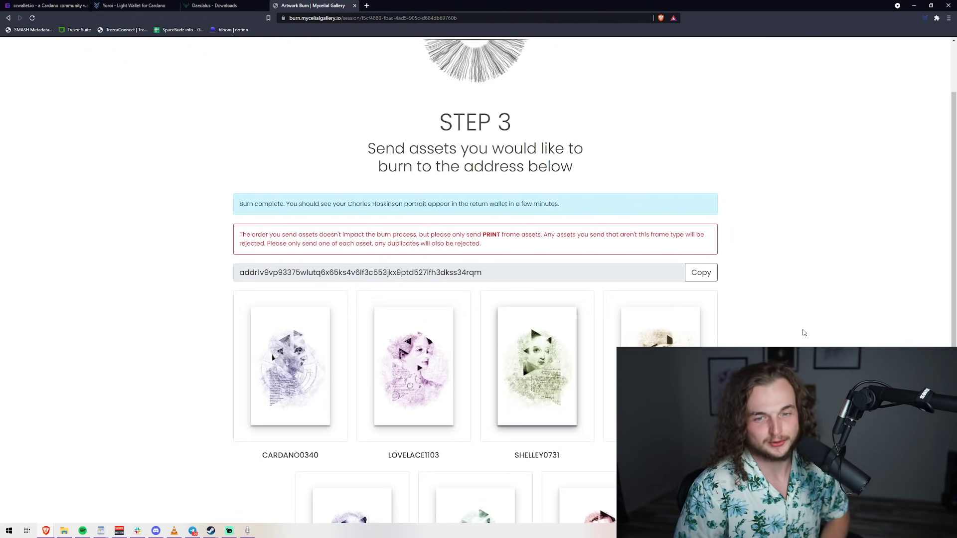
pyautogui.scroll(-4, 740, 324)
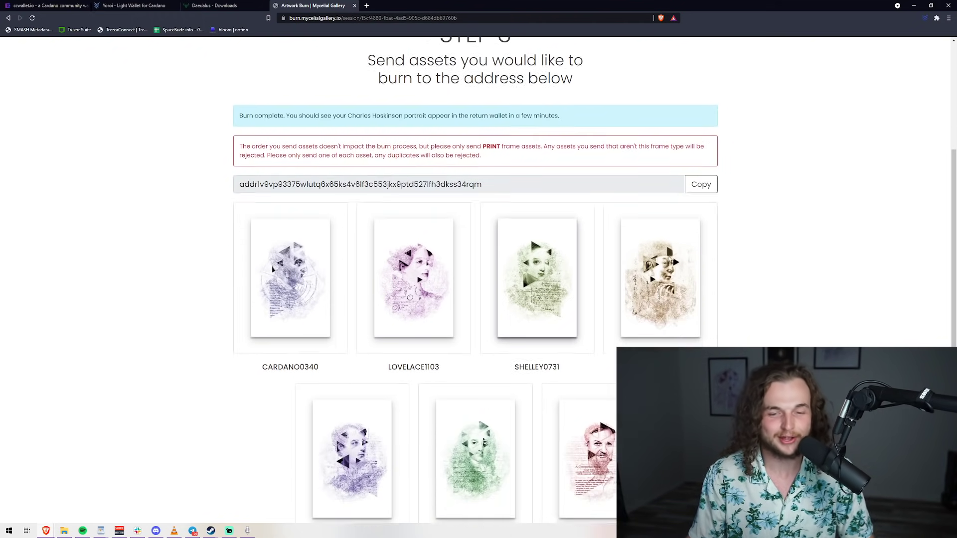